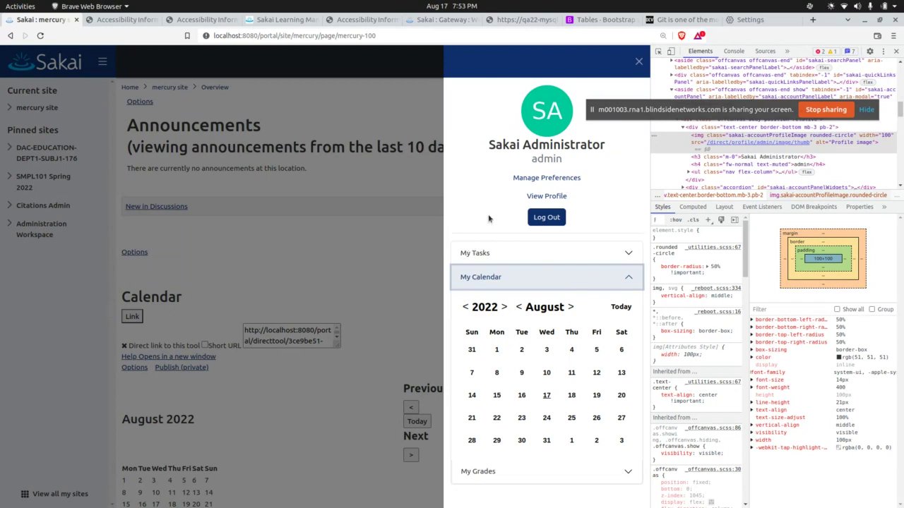
# Step: Close the account panel and open Tests & Quizzes in the pinned DAC-EDUCATION-DEPT1-SUBJ1-176 site
pyautogui.hotkey('alt', 'Tab')
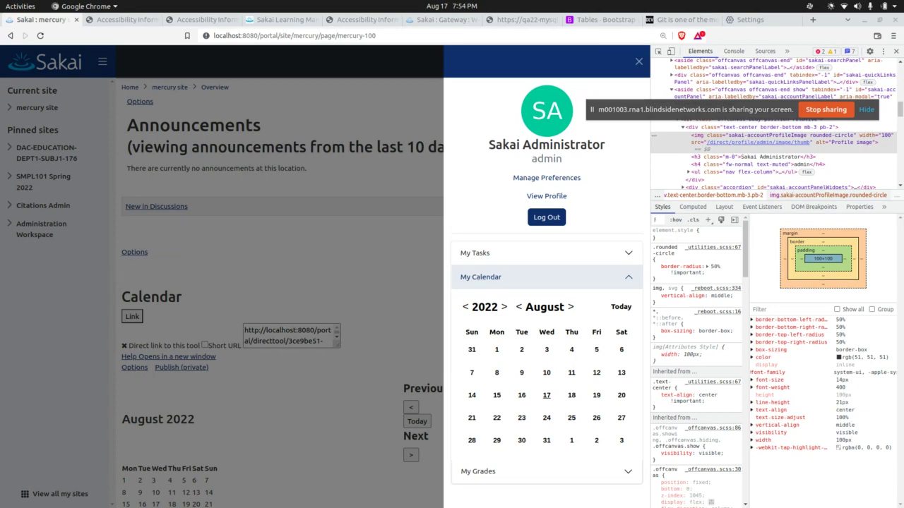
pyautogui.click(249, 181)
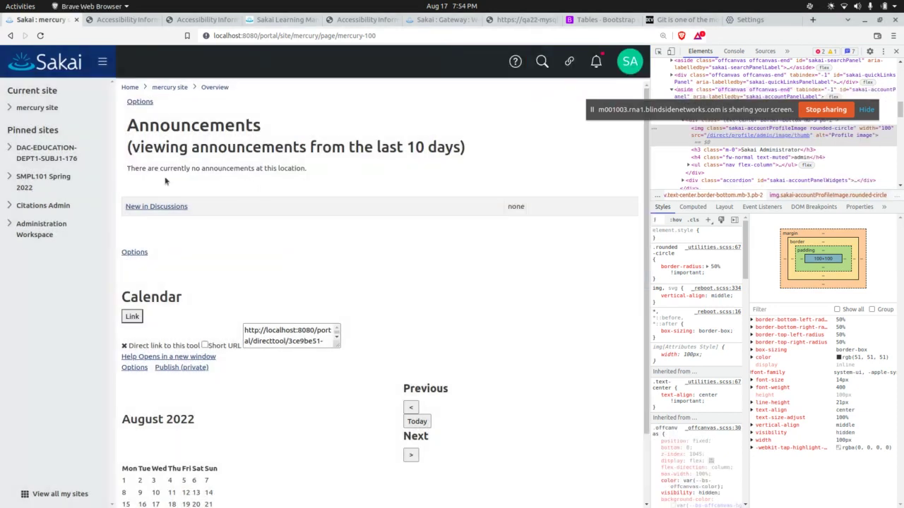
pyautogui.click(51, 152)
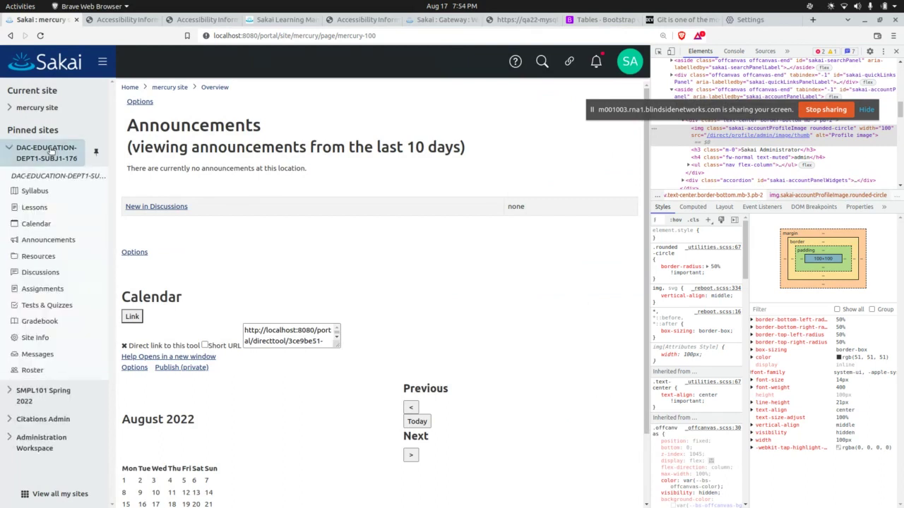
pyautogui.click(37, 304)
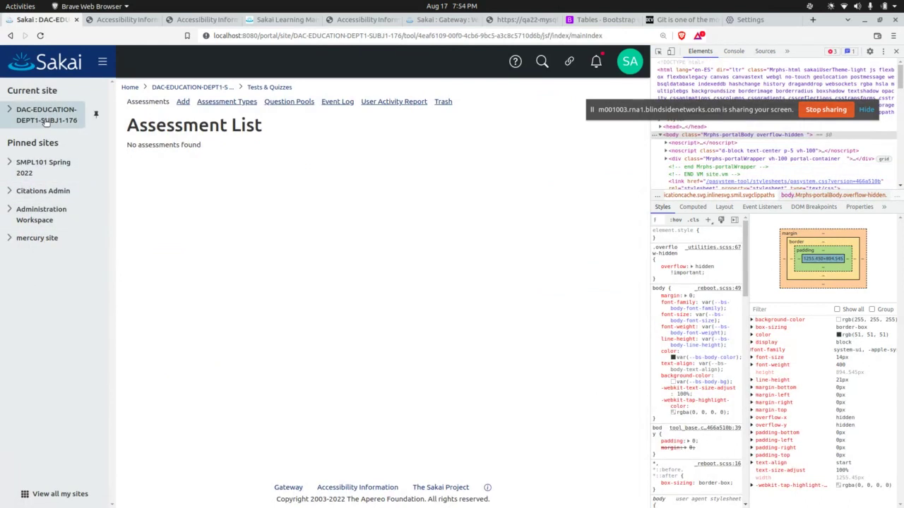
# Step: Open the account panel and look into its My Calendar and My Tasks sections, collapsing each one again
pyautogui.click(628, 65)
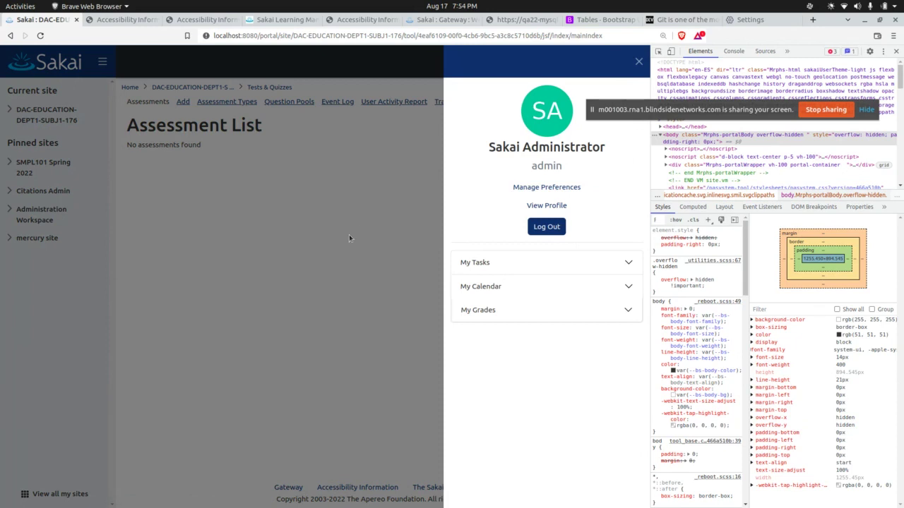
pyautogui.click(518, 291)
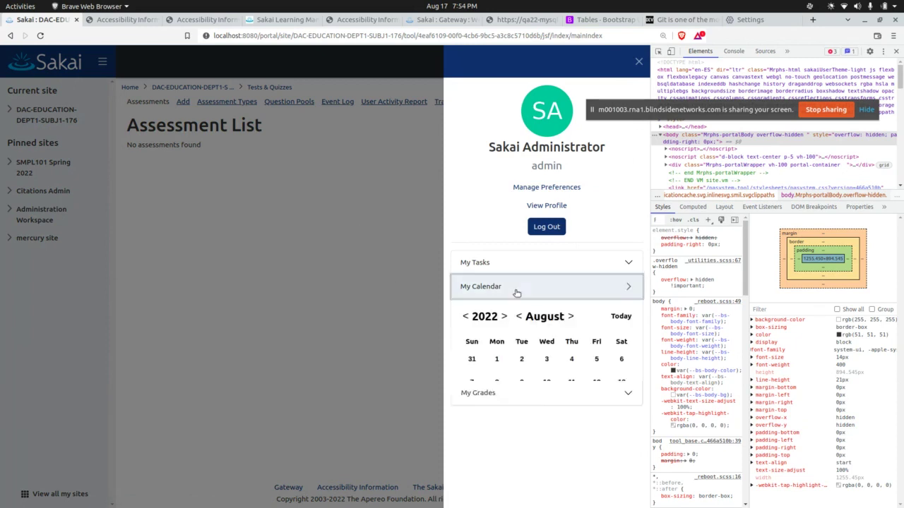
pyautogui.click(531, 293)
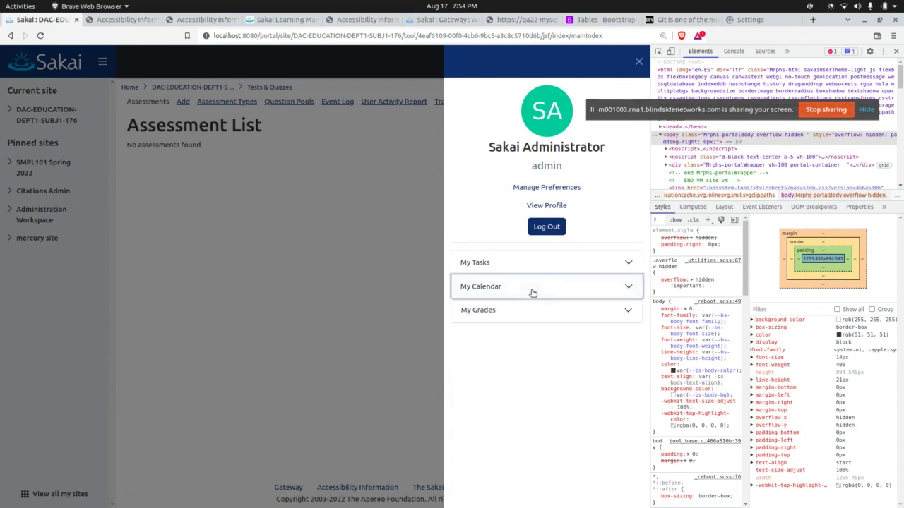
pyautogui.click(564, 265)
pyautogui.click(563, 265)
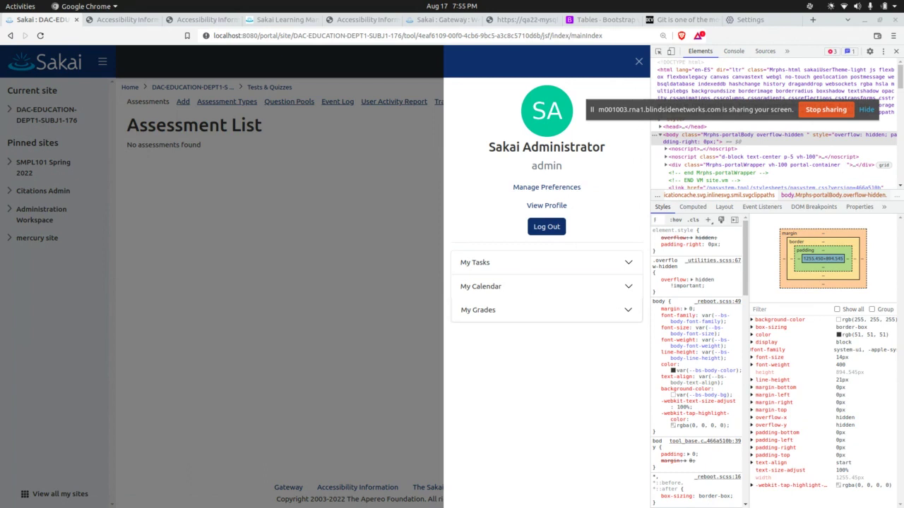
pyautogui.press('XF86AudioMicMute')
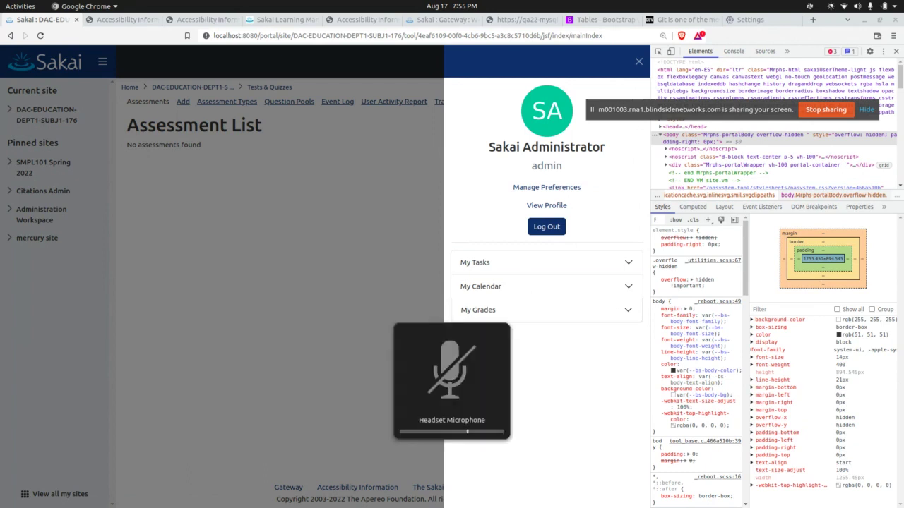
pyautogui.press('XF86AudioMicMute')
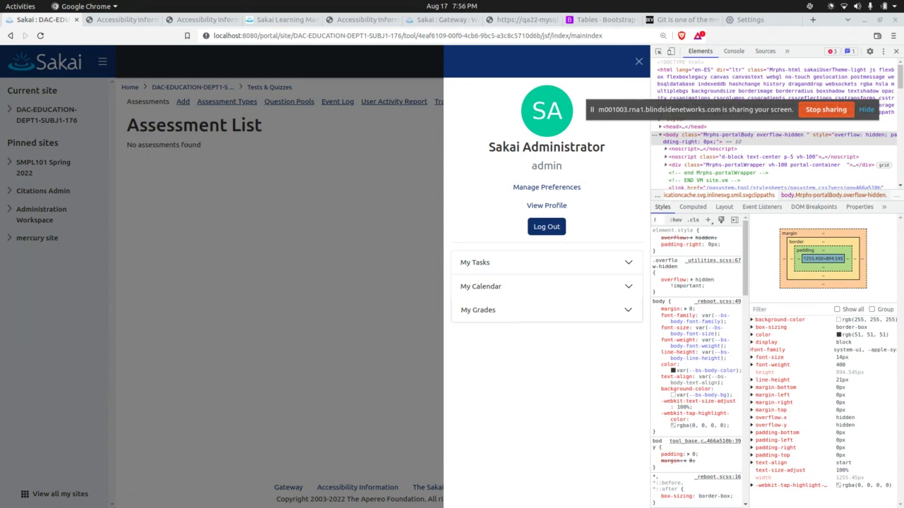
pyautogui.press('XF86AudioMicMute')
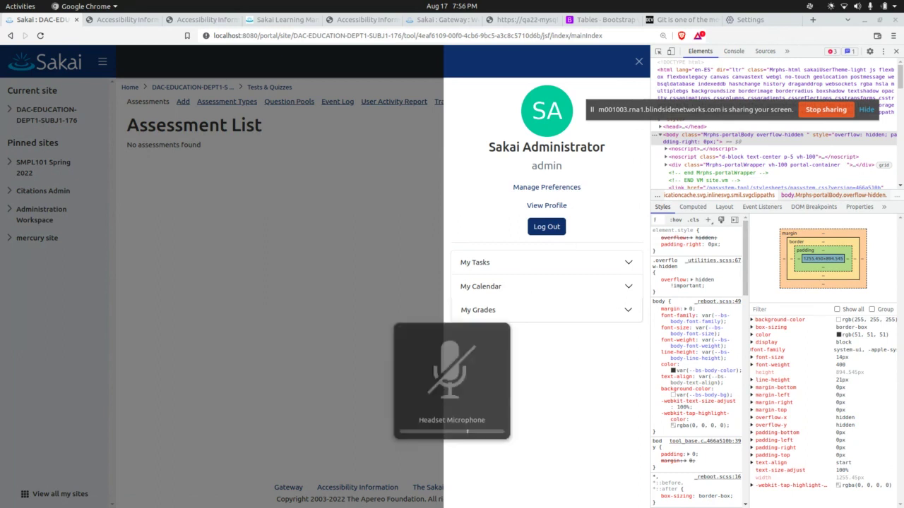
pyautogui.press('XF86AudioMicMute')
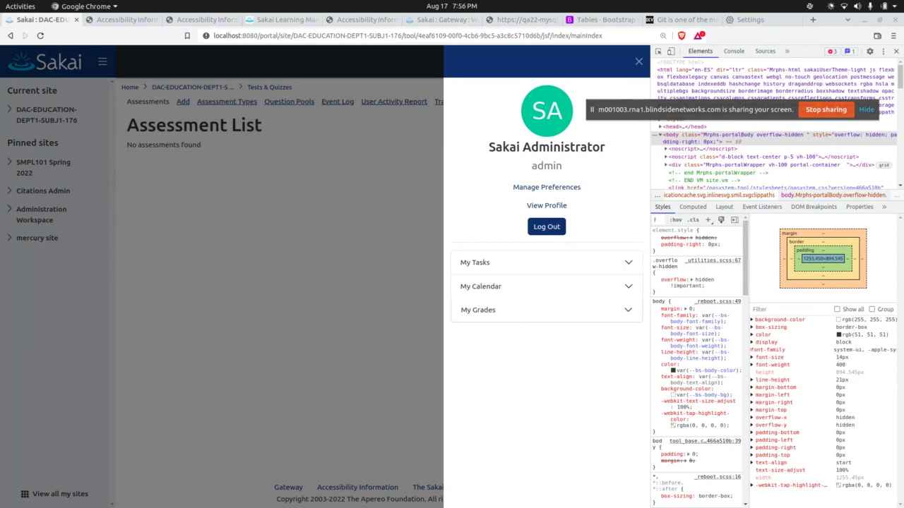
# Step: Expand and collapse the My Calendar and My Grades sections of the account panel to examine their contents
pyautogui.click(580, 289)
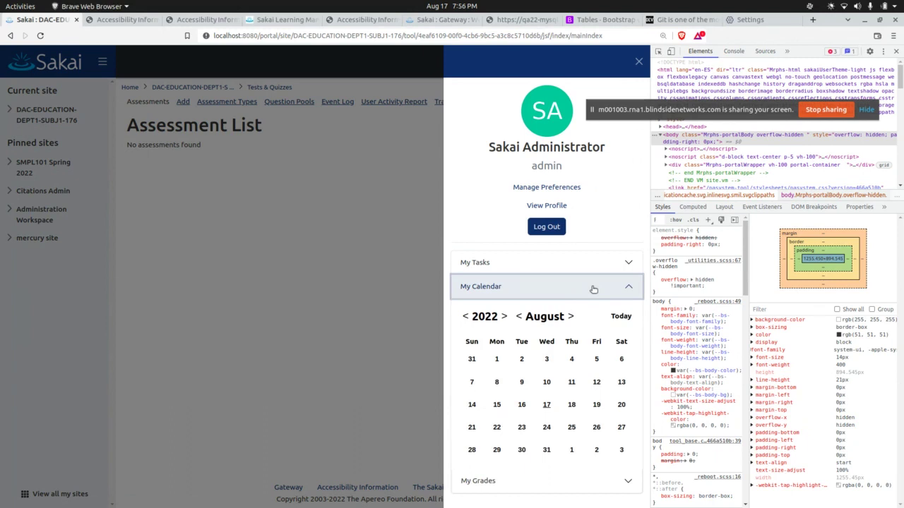
pyautogui.click(593, 288)
pyautogui.click(595, 307)
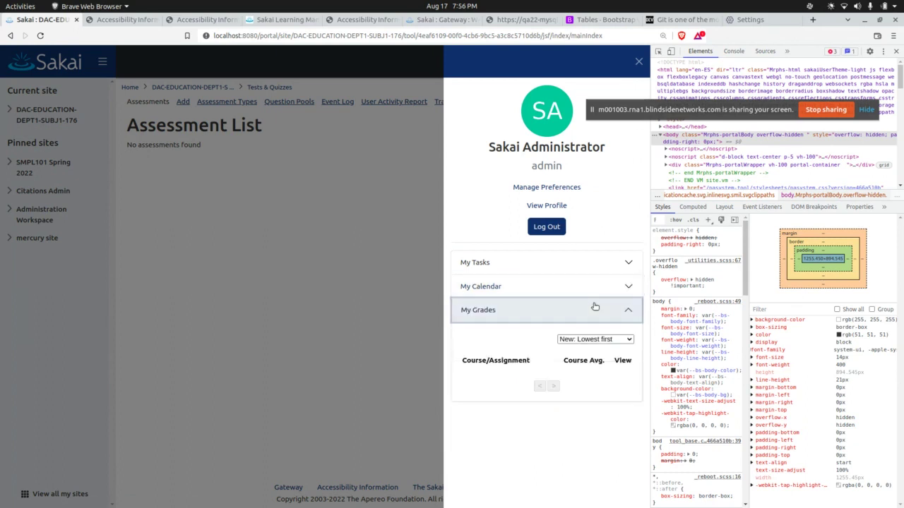
pyautogui.click(595, 307)
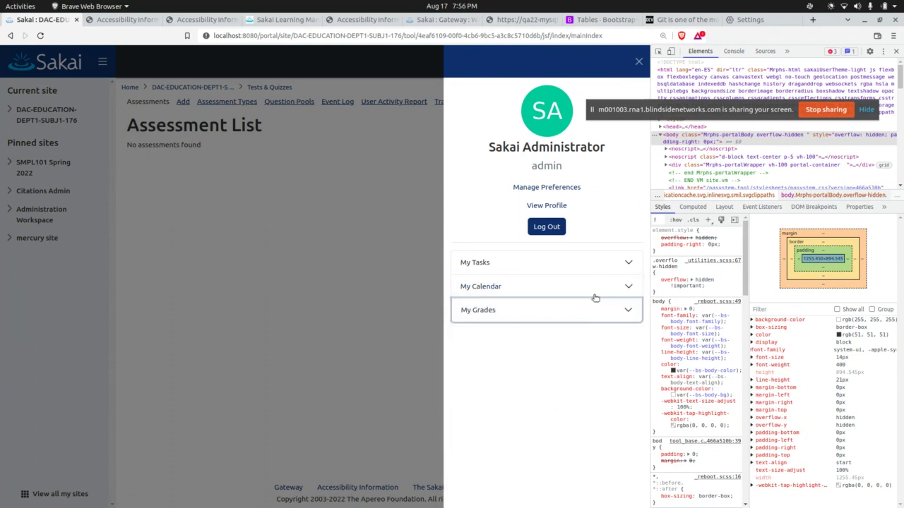
pyautogui.click(593, 310)
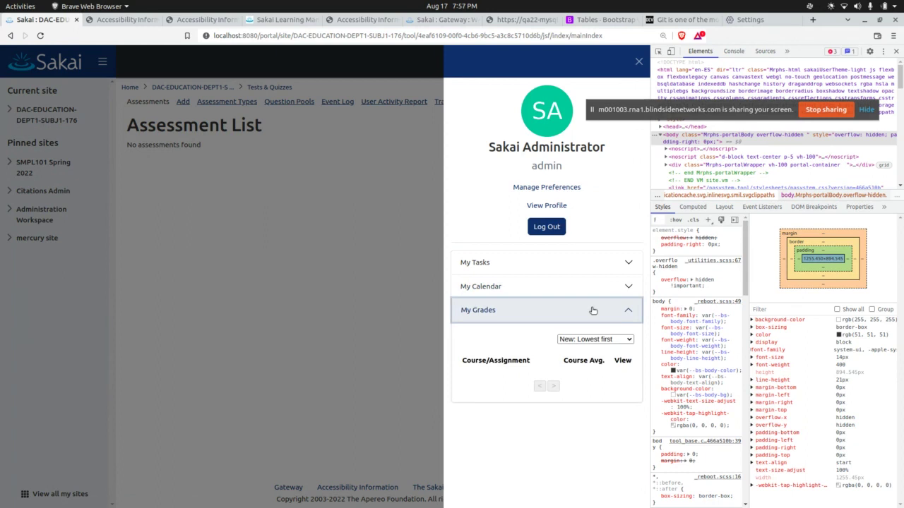
pyautogui.click(593, 310)
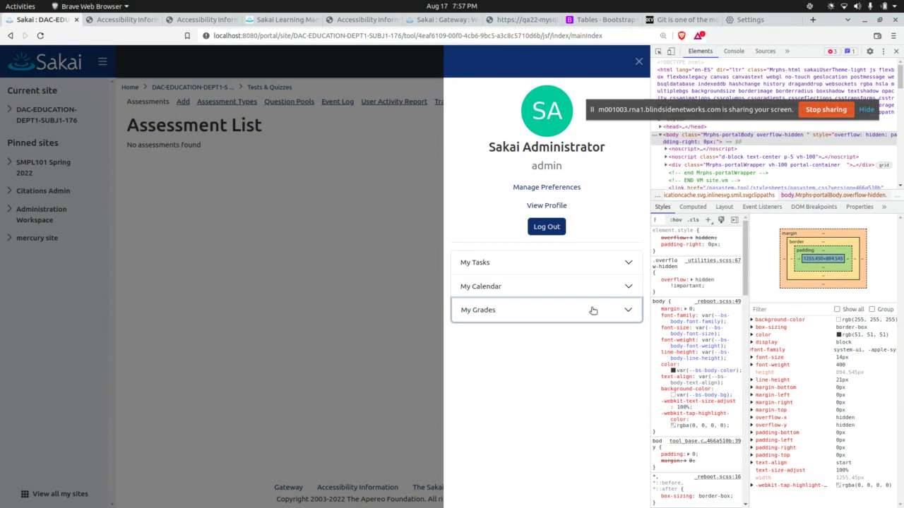
pyautogui.press('XF86AudioMicMute')
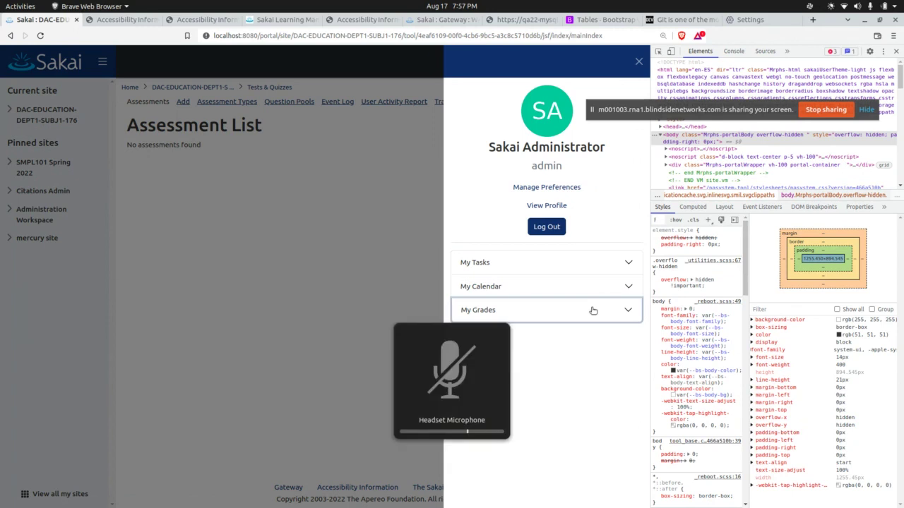
pyautogui.press('XF86AudioMicMute')
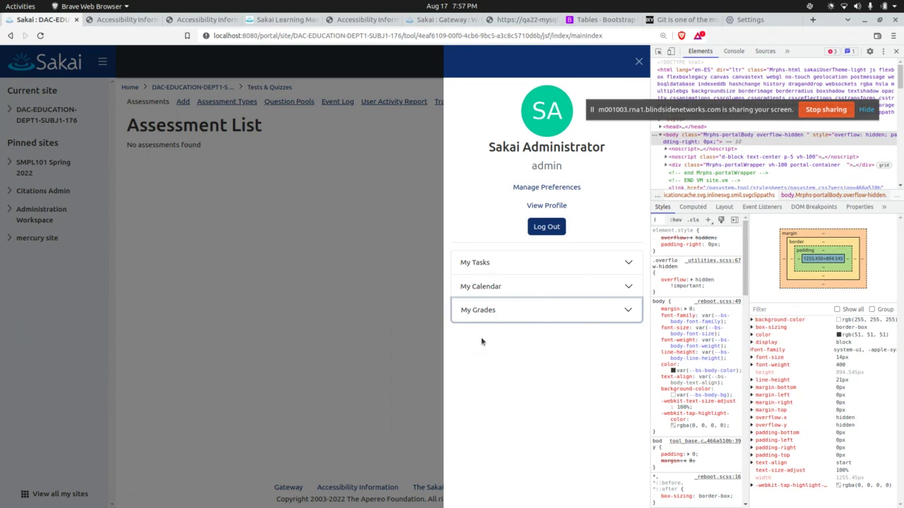
# Step: Recheck how the My Grades section and the My Calendar section open and close, leaving both collapsed
pyautogui.click(609, 310)
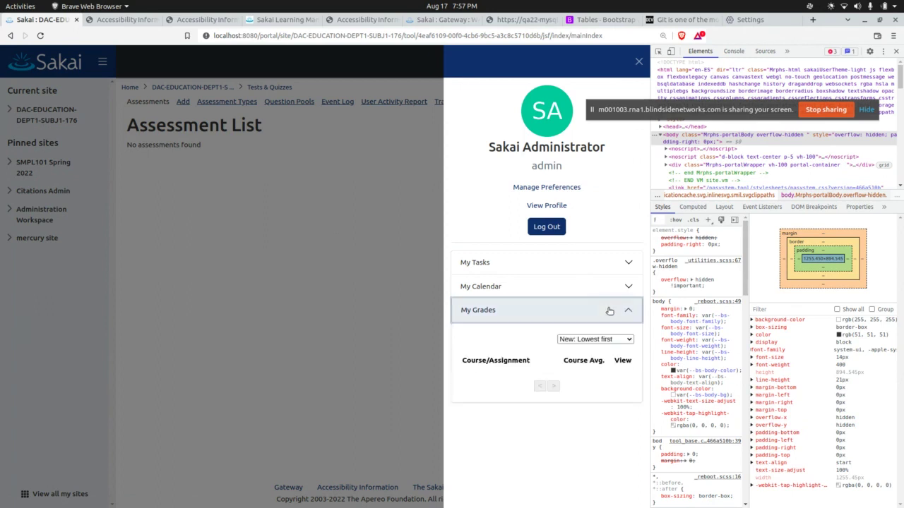
pyautogui.click(607, 311)
pyautogui.click(593, 312)
pyautogui.click(595, 308)
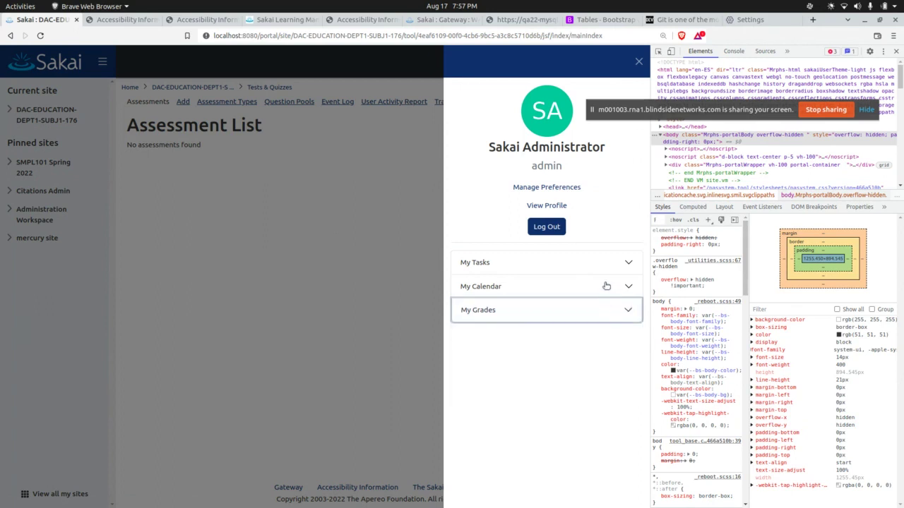
pyautogui.click(607, 287)
pyautogui.click(608, 292)
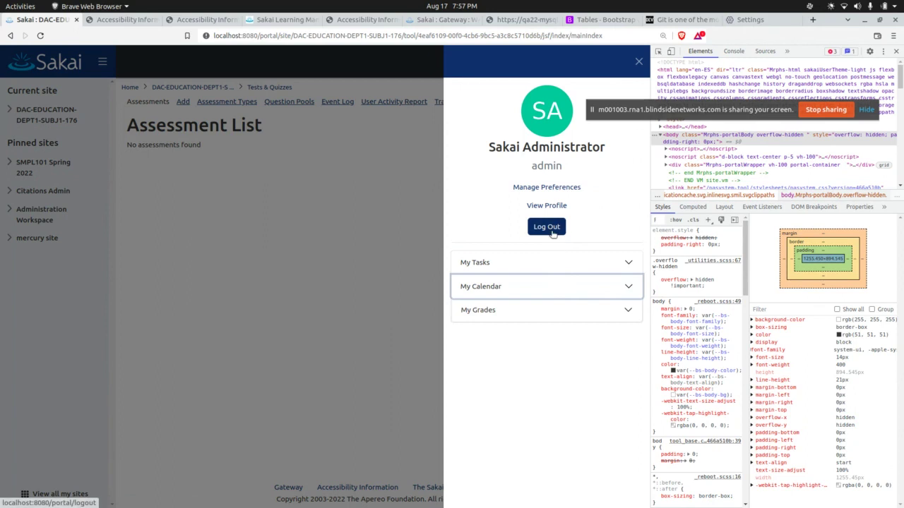
pyautogui.press('XF86AudioMicMute')
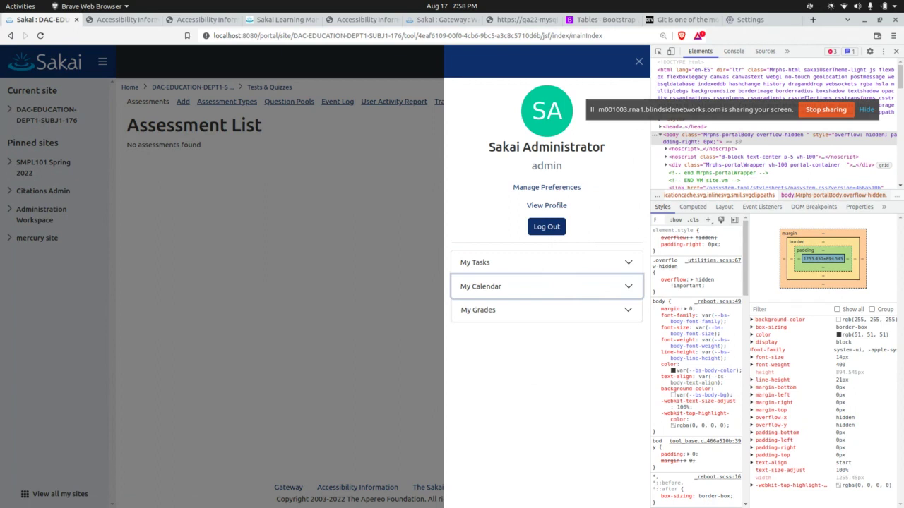
# Step: Close the account panel and display the server information from the page footer
pyautogui.click(254, 292)
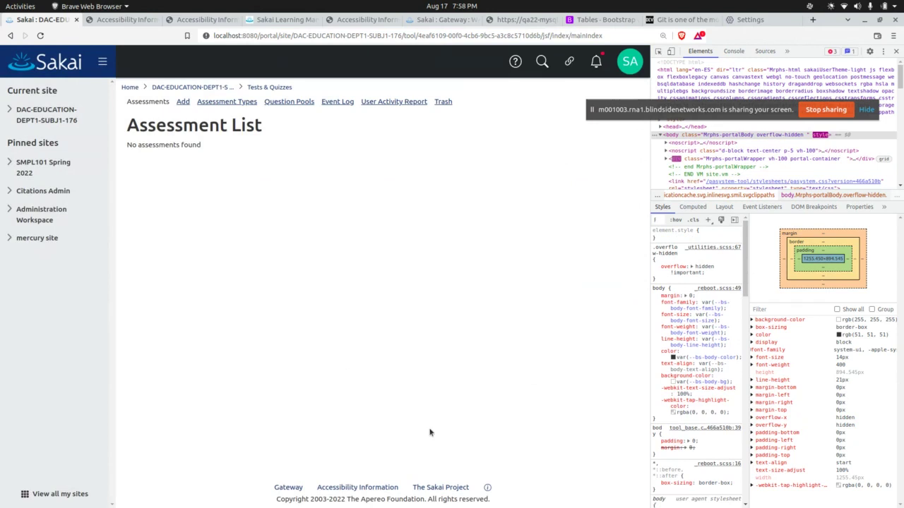
pyautogui.click(487, 487)
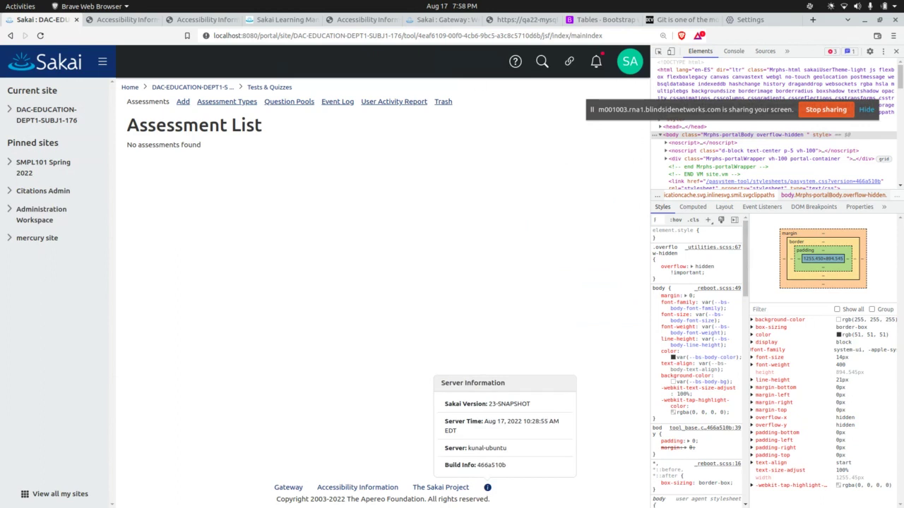
pyautogui.press('XF86AudioMicMute')
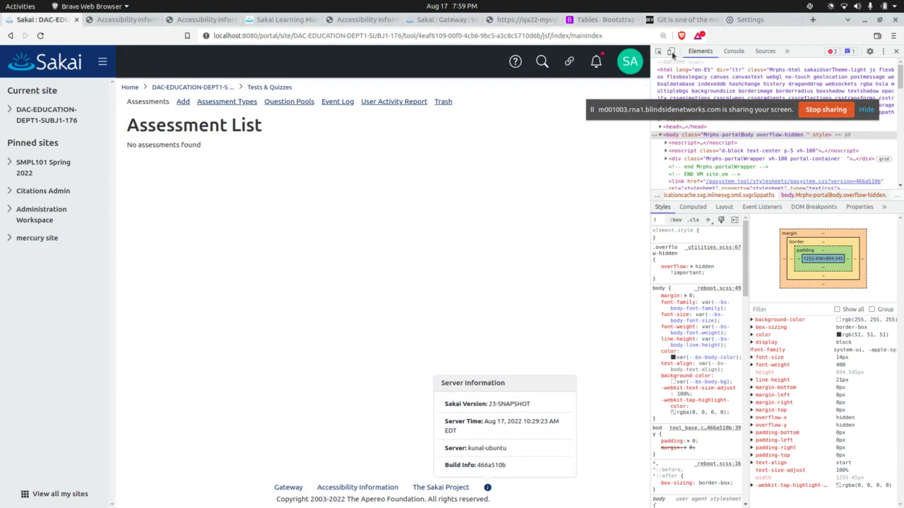
# Step: Switch the page preview to the iPhone 12 Pro device size of 390 × 844
pyautogui.click(672, 52)
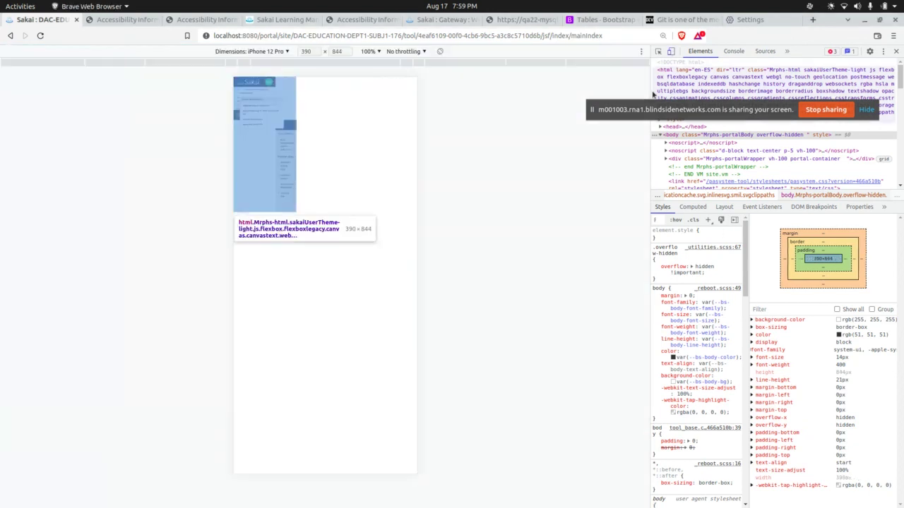
pyautogui.click(671, 52)
pyautogui.click(40, 35)
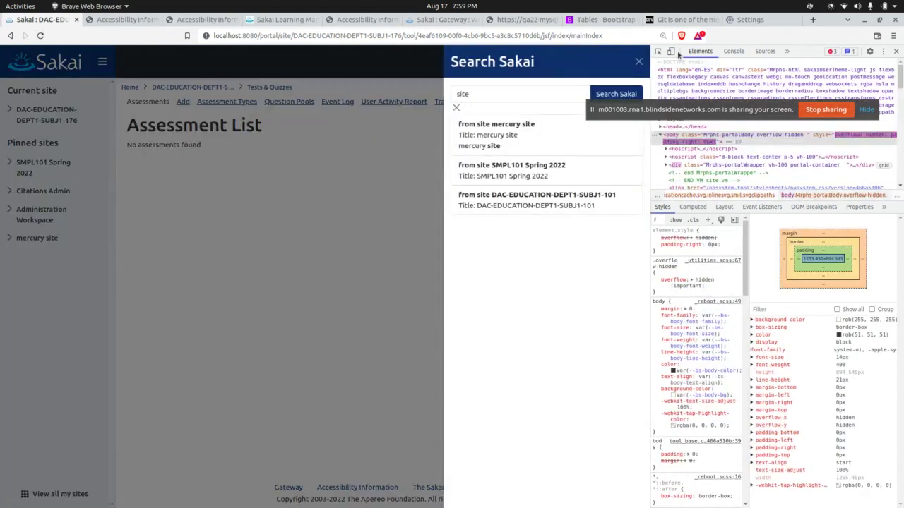
pyautogui.click(671, 52)
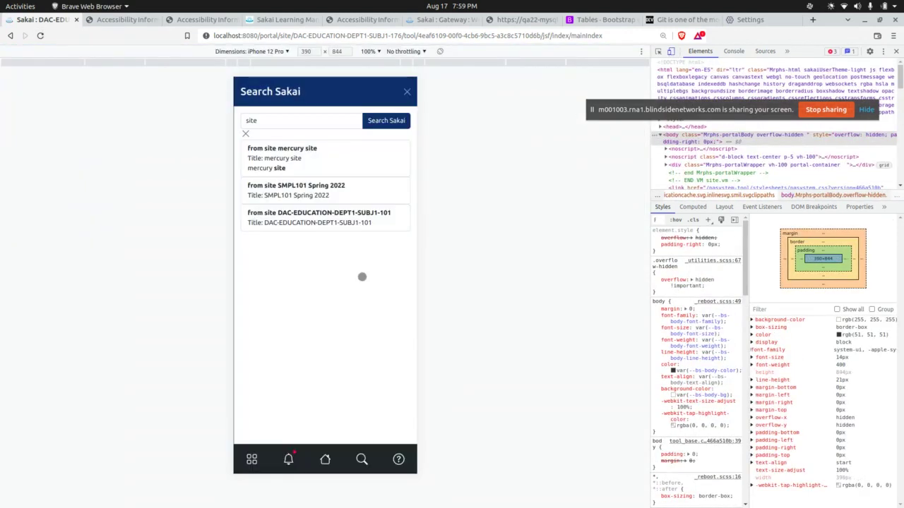
# Step: View the Sites list in the mobile layout, and check that the account panel opens, closes and reopens
pyautogui.click(247, 463)
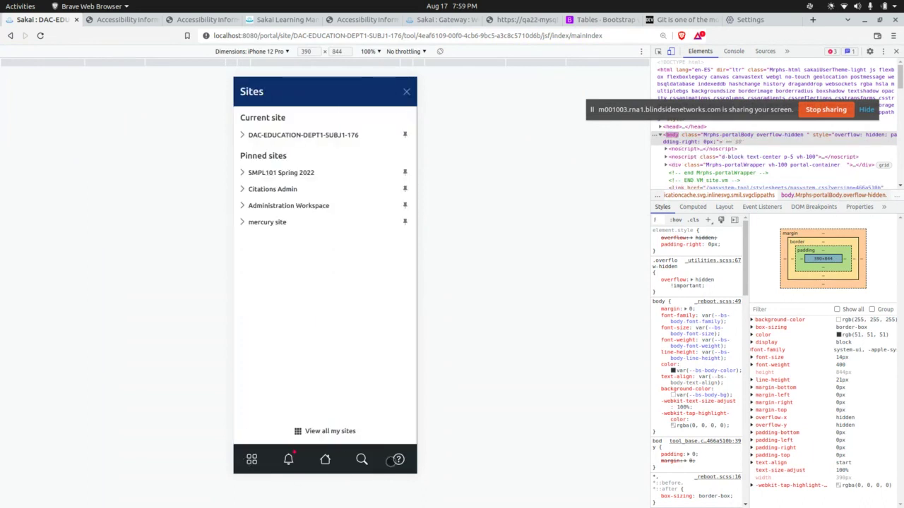
pyautogui.click(329, 460)
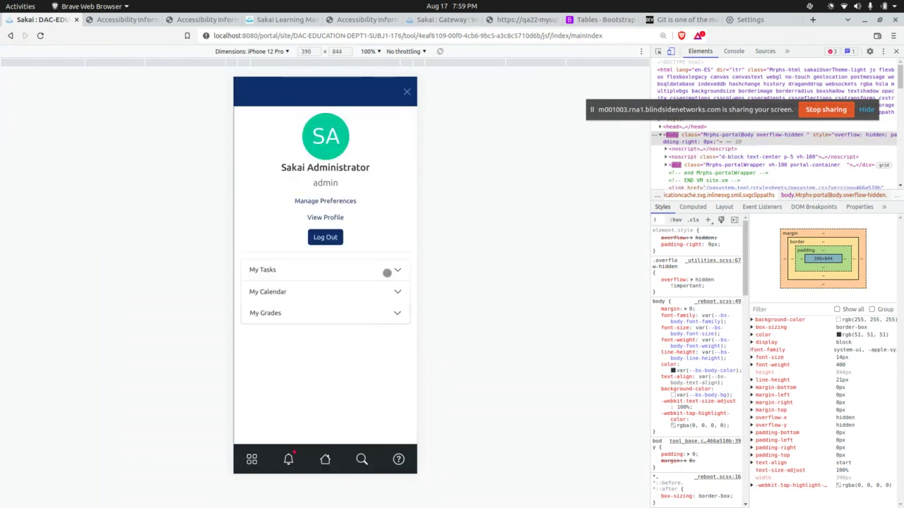
pyautogui.click(325, 460)
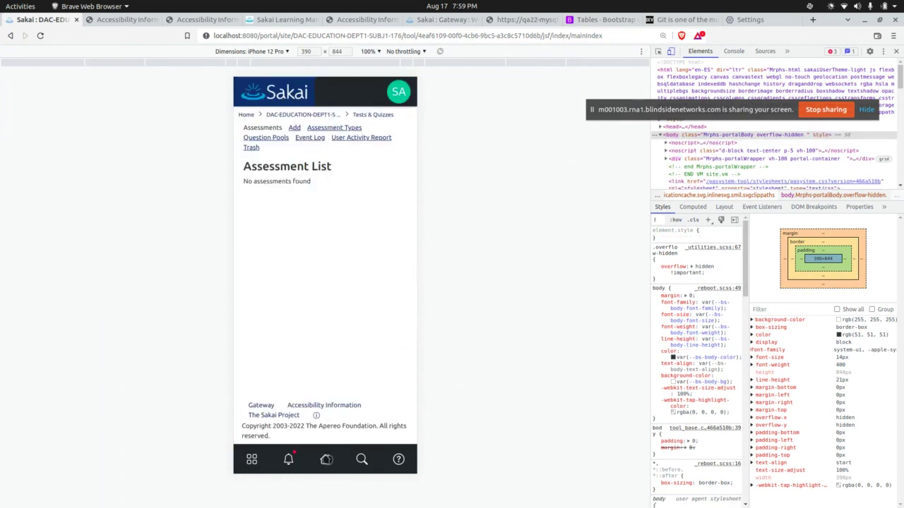
pyautogui.click(326, 459)
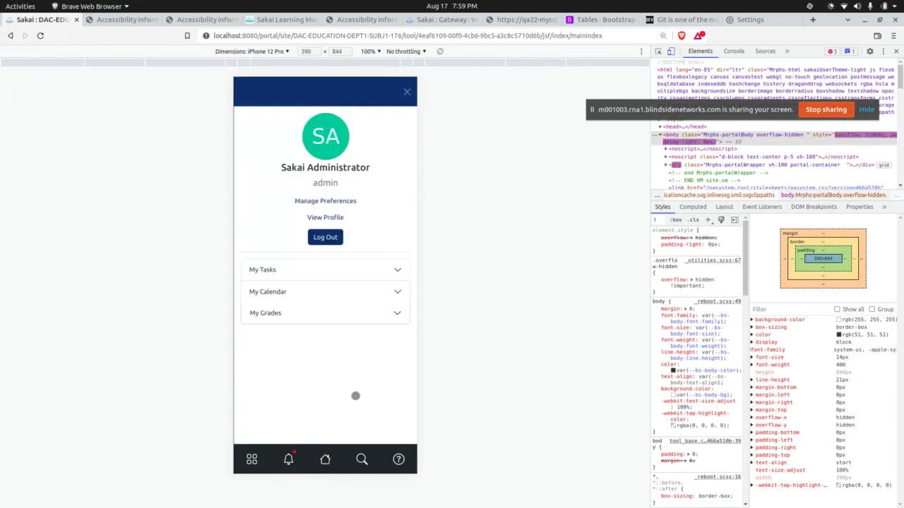
# Step: Expand My Calendar in the mobile account panel and look into My Tasks, collapsing only My Tasks again
pyautogui.click(377, 292)
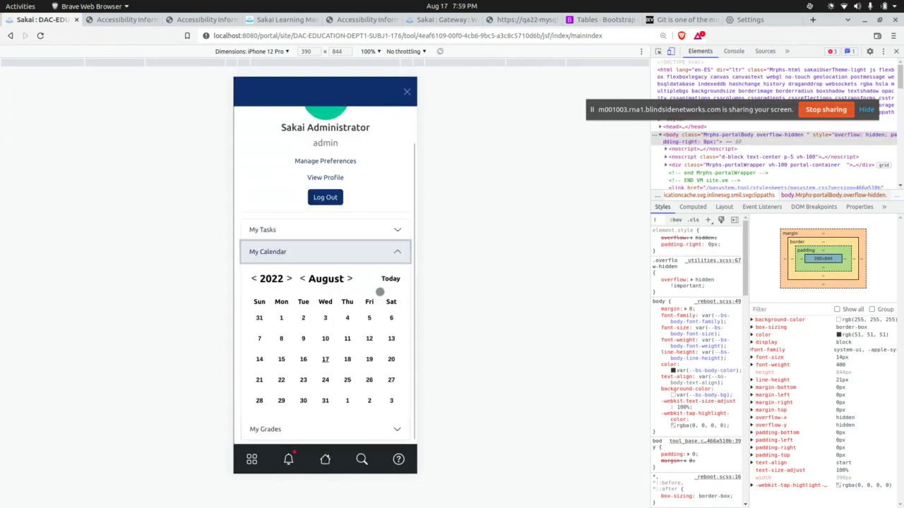
pyautogui.click(385, 229)
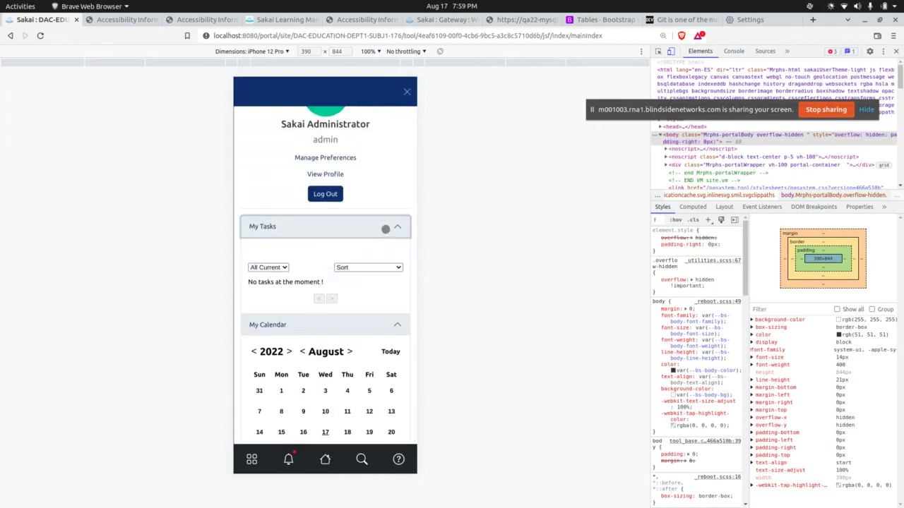
pyautogui.click(385, 229)
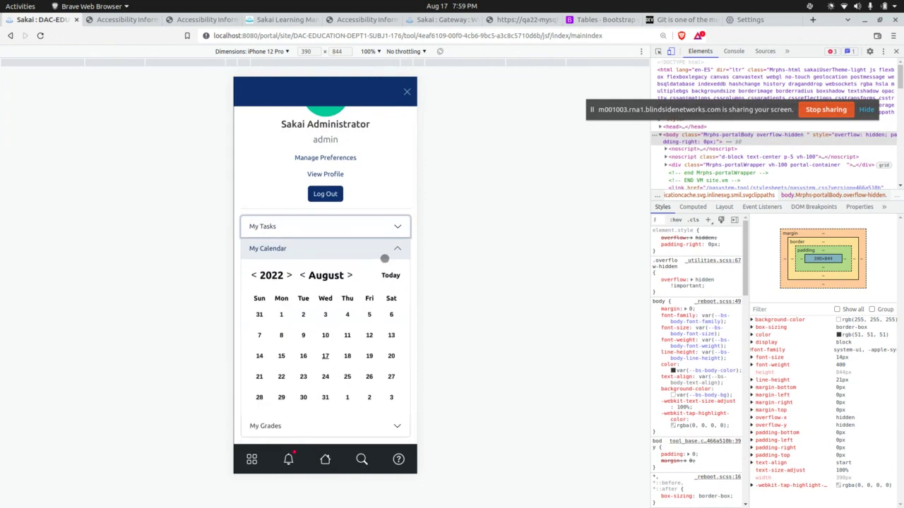